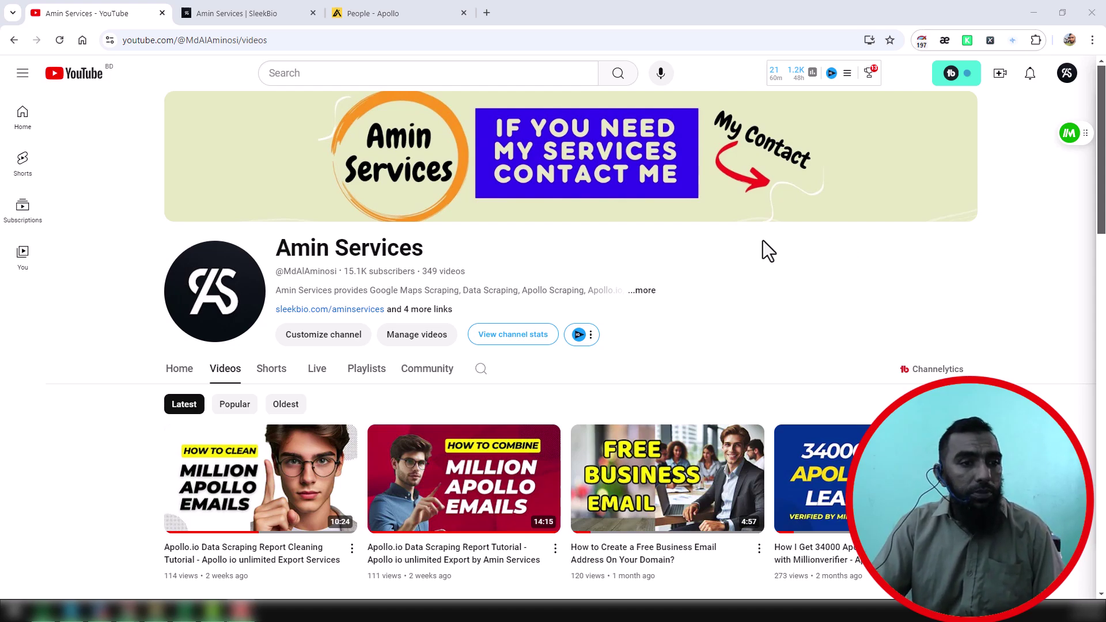
Step: Switch to the Amin Services SleekBio tab and scroll through its contact links and service banners
{"action": "scroll", "coordinate": [763, 240], "scroll_direction": "down", "scroll_amount": 2}
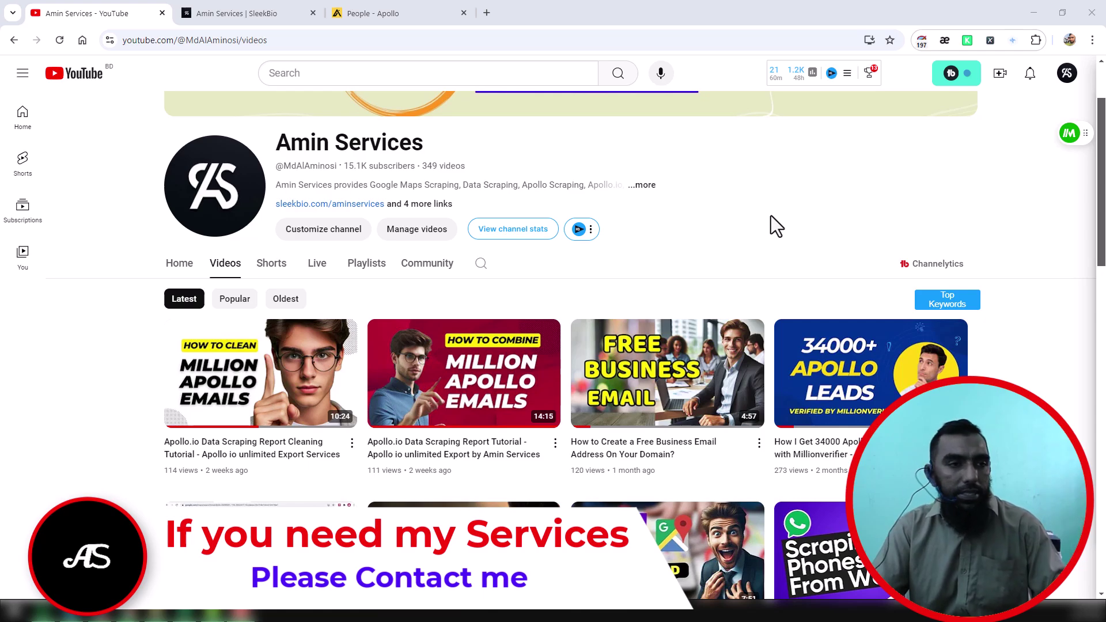
{"action": "scroll", "coordinate": [755, 216], "scroll_direction": "down", "scroll_amount": 8}
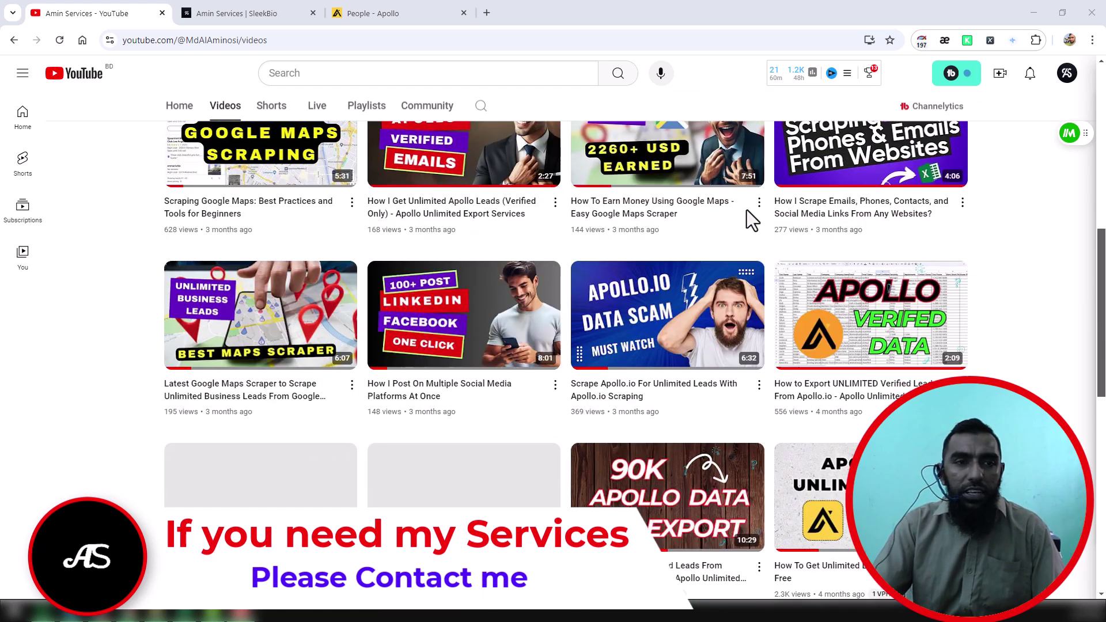
{"action": "scroll", "coordinate": [470, 302], "scroll_direction": "up", "scroll_amount": 5}
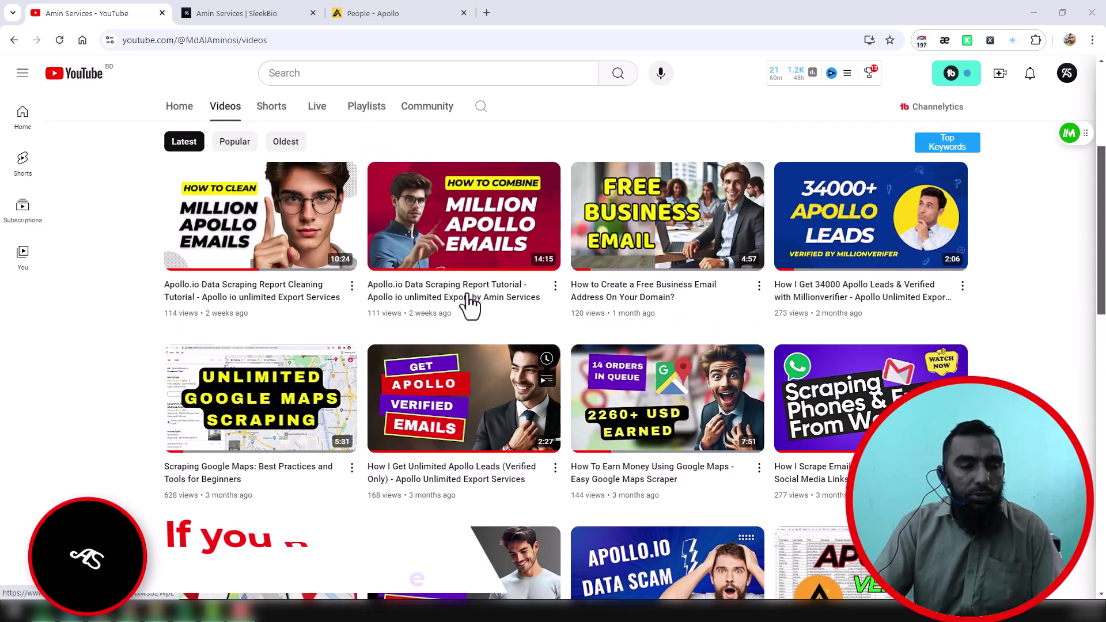
{"action": "scroll", "coordinate": [468, 298], "scroll_direction": "up", "scroll_amount": 5}
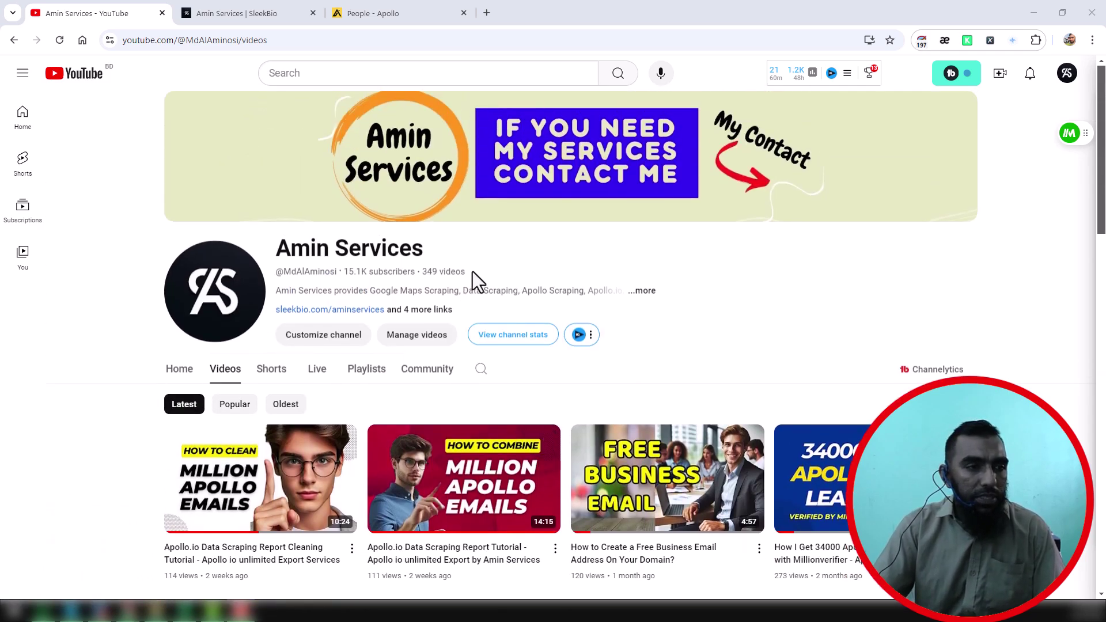
{"action": "scroll", "coordinate": [473, 272], "scroll_direction": "down", "scroll_amount": 4}
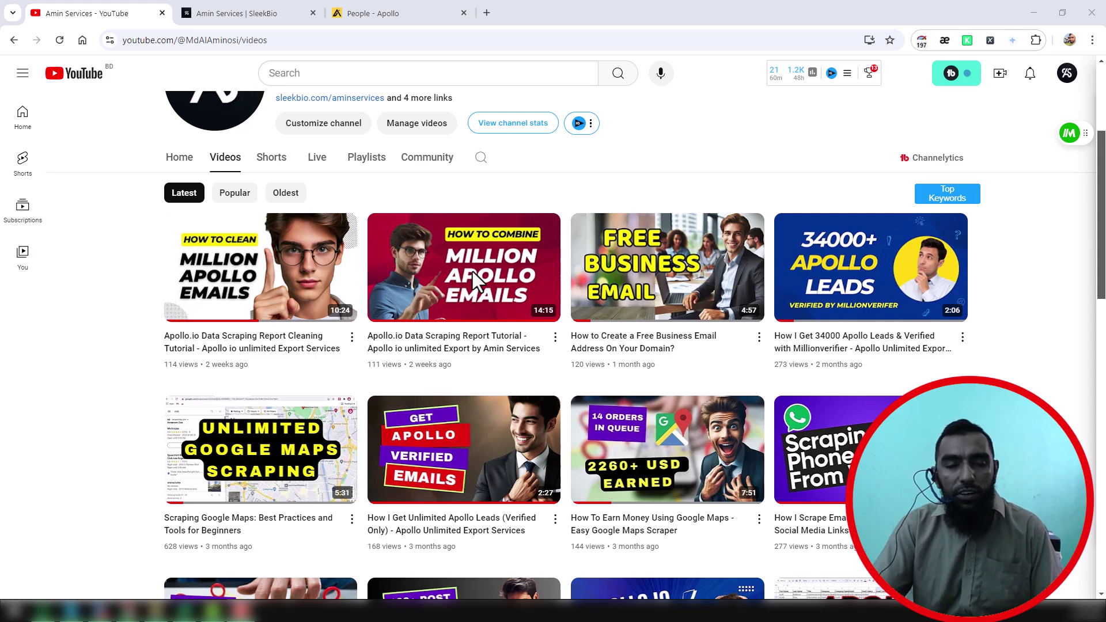
{"action": "scroll", "coordinate": [212, 271], "scroll_direction": "up", "scroll_amount": 4}
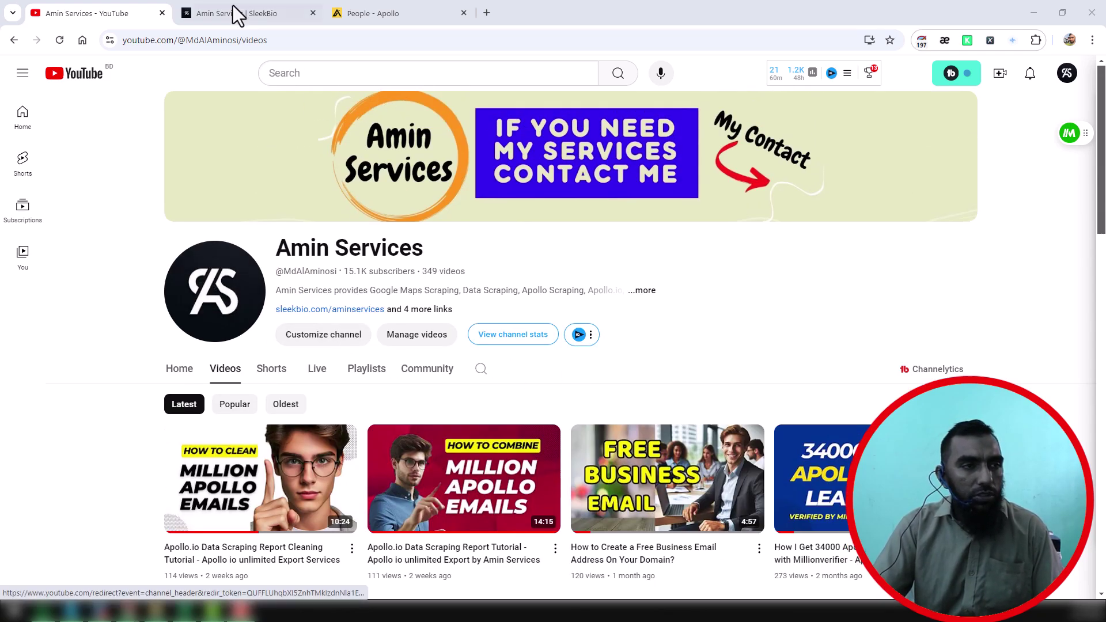
{"action": "left_click", "coordinate": [256, 11]}
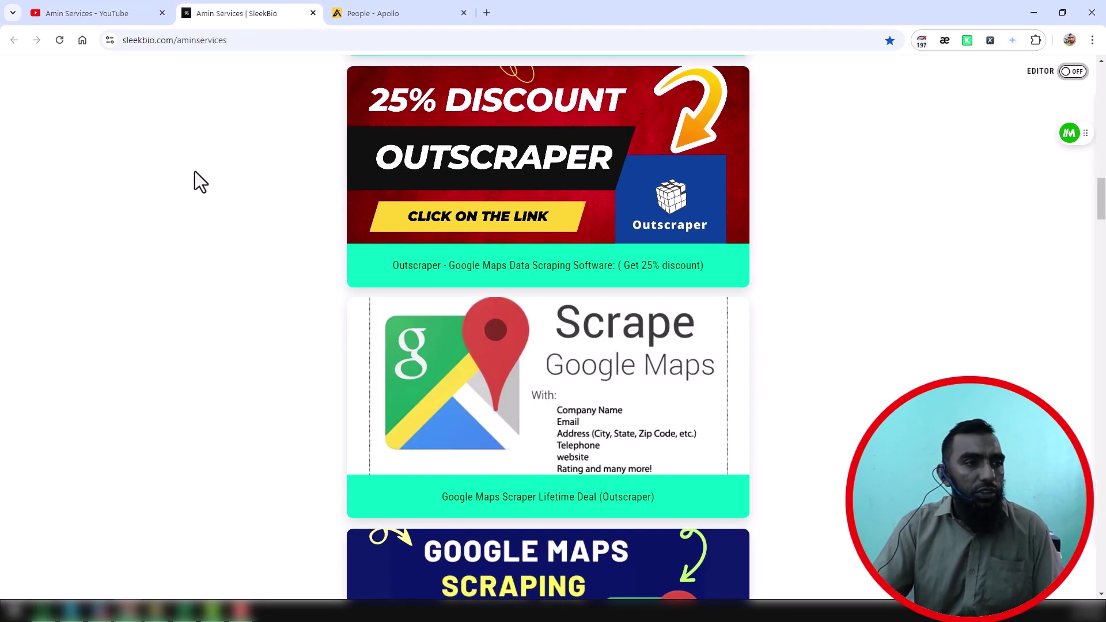
{"action": "scroll", "coordinate": [194, 171], "scroll_direction": "up", "scroll_amount": 20}
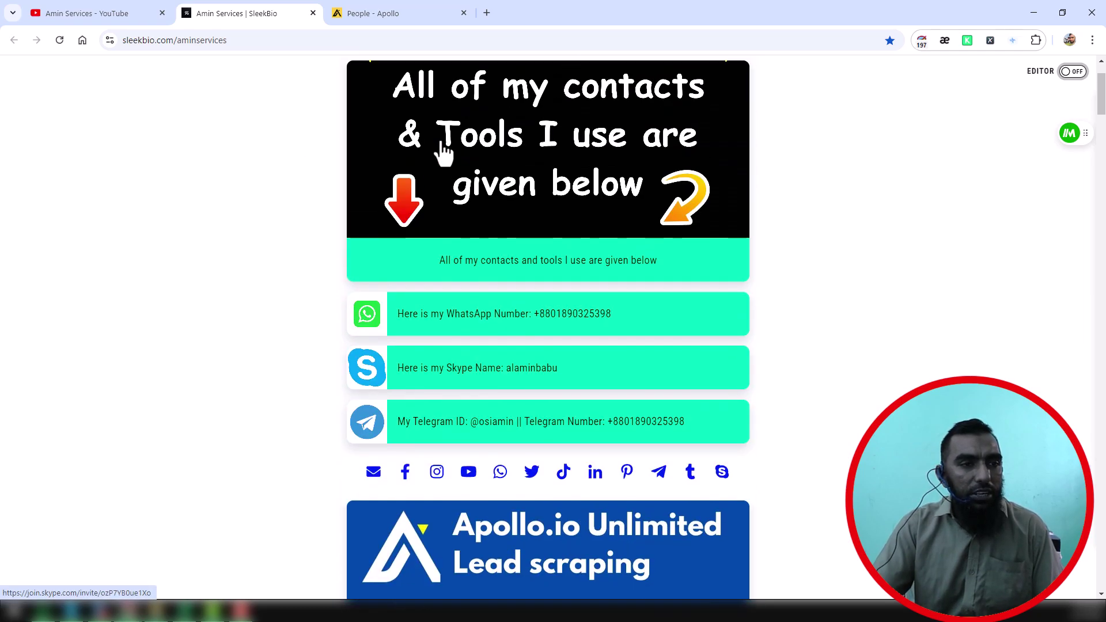
{"action": "scroll", "coordinate": [442, 150], "scroll_direction": "up", "scroll_amount": 3}
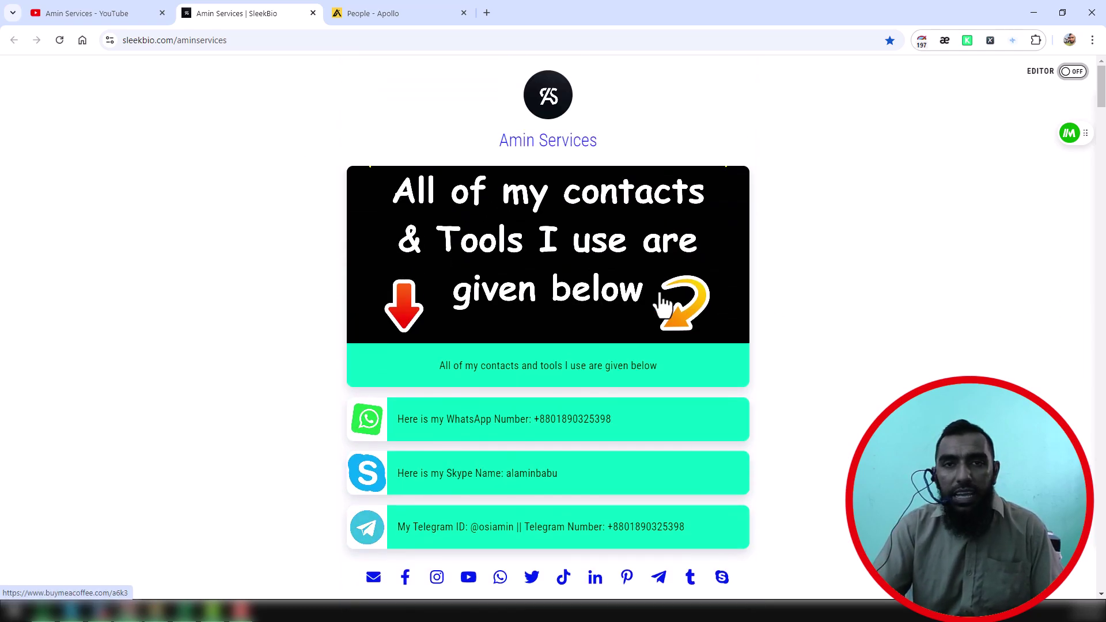
{"action": "scroll", "coordinate": [662, 288], "scroll_direction": "down", "scroll_amount": 9}
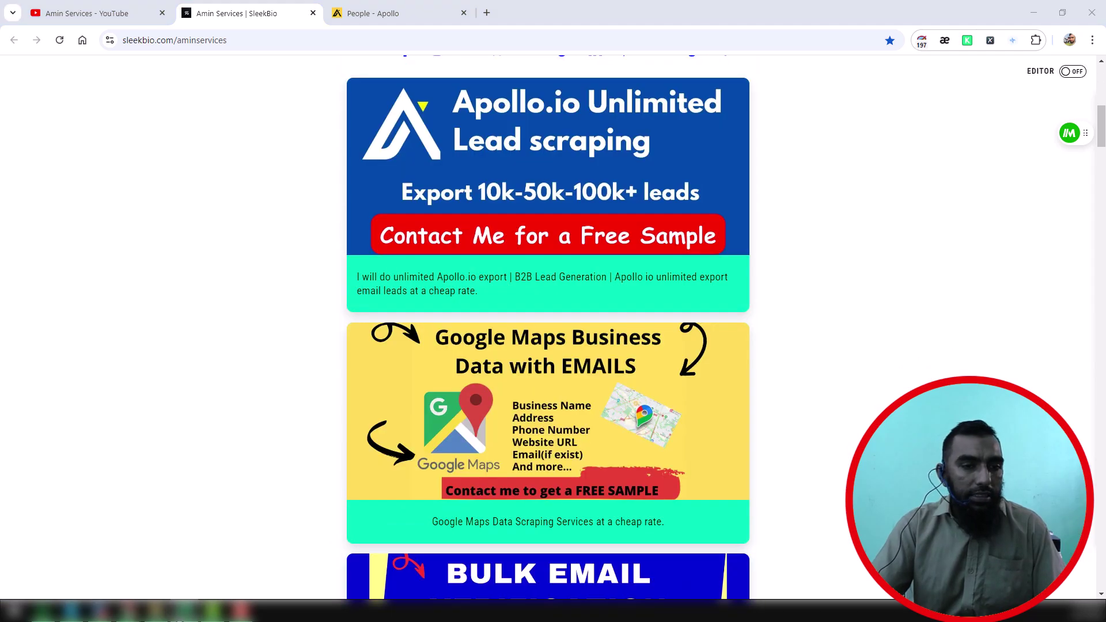
Step: Maximize the 15390 Data workbook and jump to the last row of the Email Status data
{"action": "key", "text": "alt+Tab"}
{"action": "left_click_drag", "start_coordinate": [512, 195], "coordinate": [562, 109]}
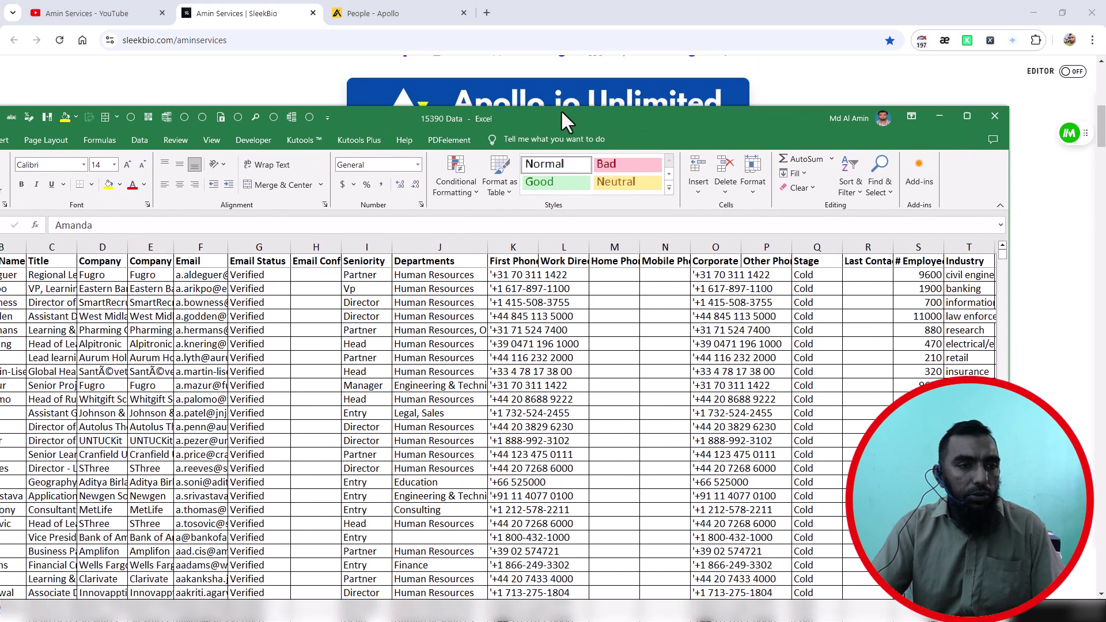
{"action": "left_click", "coordinate": [977, 116]}
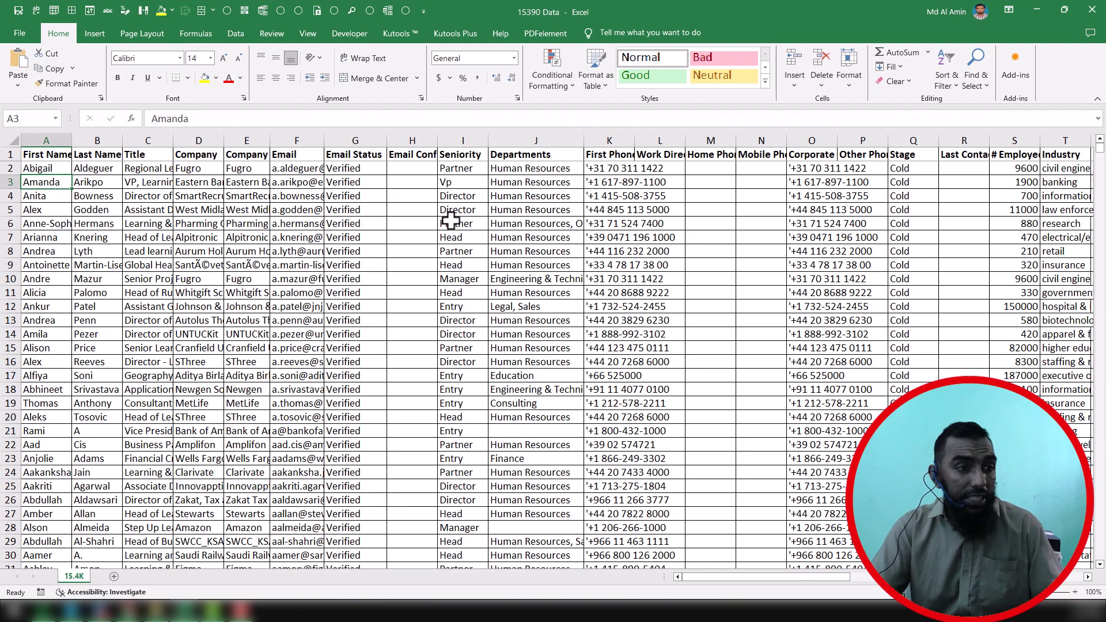
{"action": "left_click", "coordinate": [349, 206]}
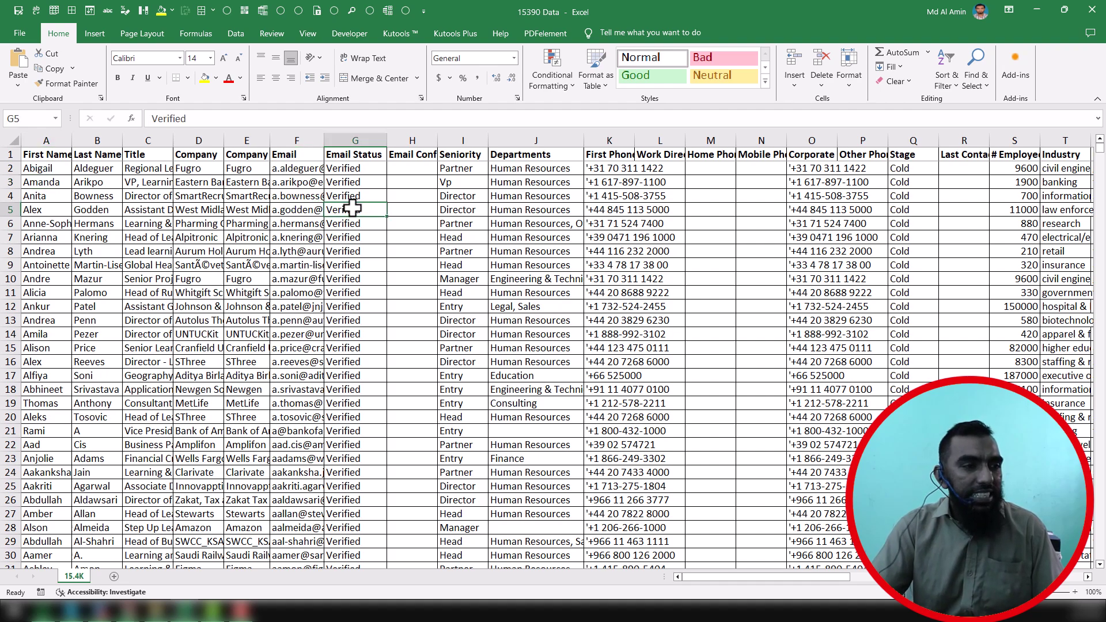
{"action": "key", "text": "ctrl+Down"}
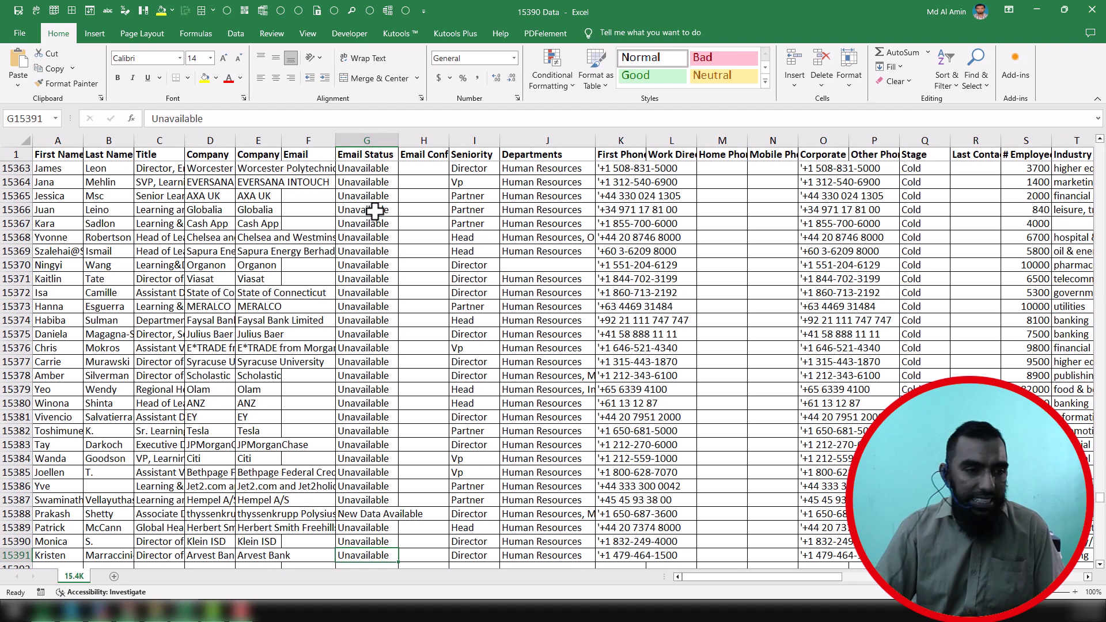
{"action": "scroll", "coordinate": [239, 279], "scroll_direction": "down", "scroll_amount": 5}
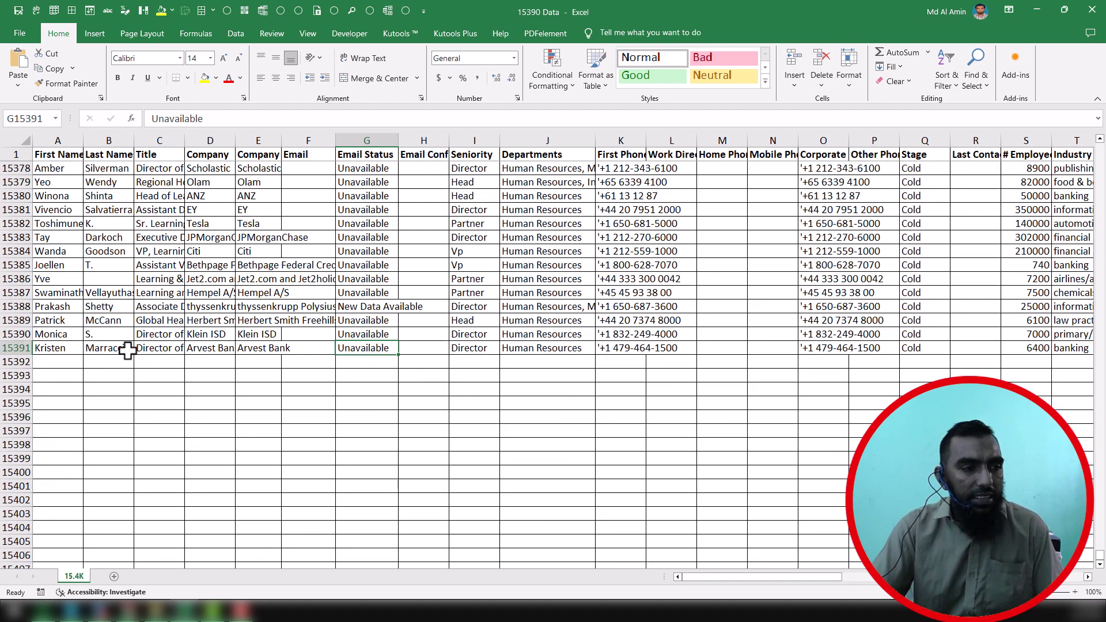
{"action": "left_click", "coordinate": [361, 362]}
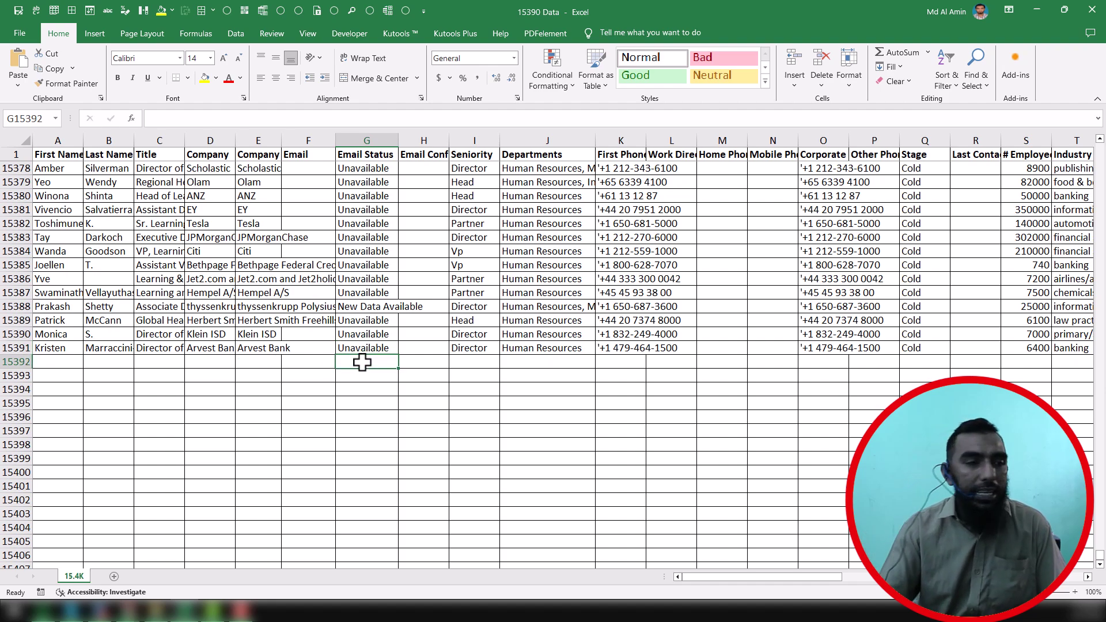
Step: Inspect the Email column, jumping from cell F5 down to the last email address
{"action": "left_click", "coordinate": [316, 141]}
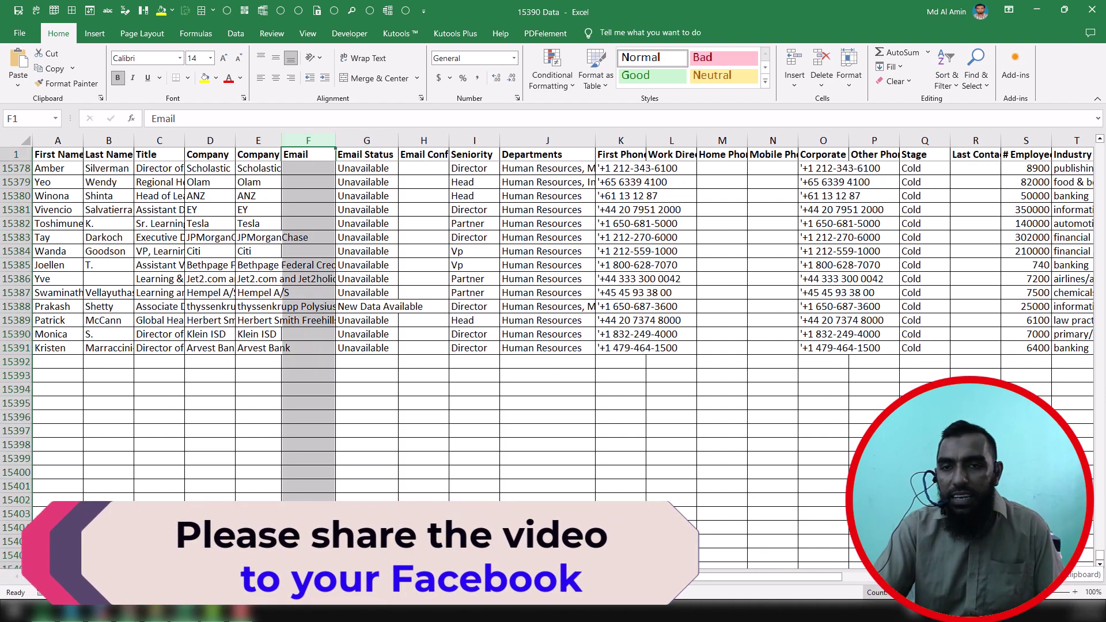
{"action": "left_click", "coordinate": [316, 157]}
{"action": "key", "text": "Down"}
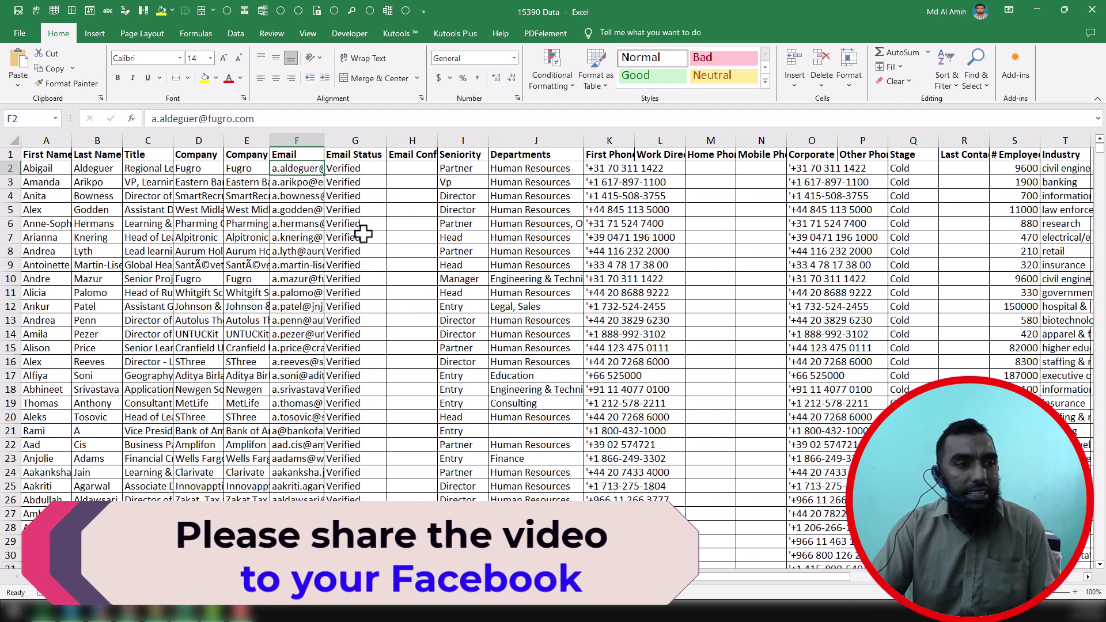
{"action": "left_click", "coordinate": [355, 210]}
{"action": "left_click", "coordinate": [309, 211]}
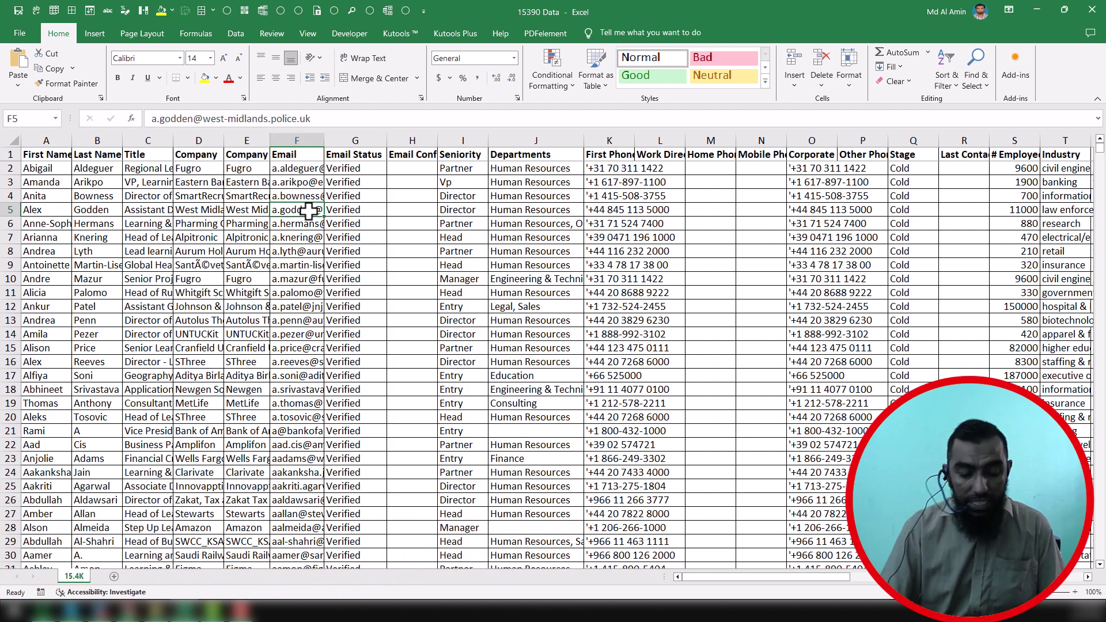
{"action": "key", "text": "ctrl+Down"}
Step: Select the Unavailable Email Status cells through the end of column G, then return to the top
{"action": "scroll", "coordinate": [259, 244], "scroll_direction": "down", "scroll_amount": 4}
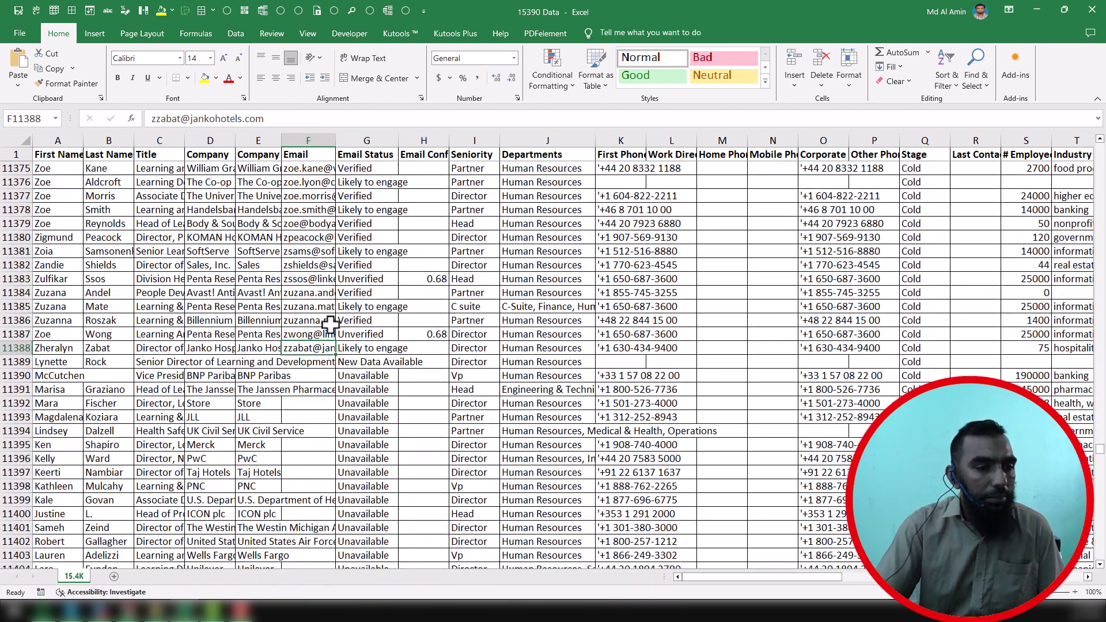
{"action": "left_click", "coordinate": [386, 378]}
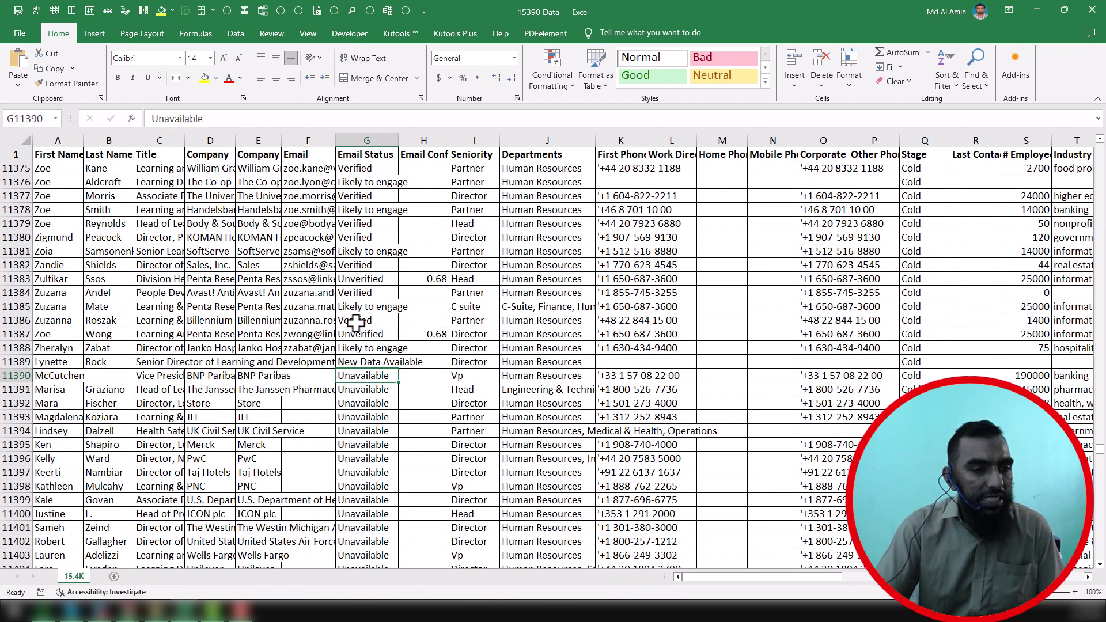
{"action": "scroll", "coordinate": [353, 316], "scroll_direction": "down", "scroll_amount": 2}
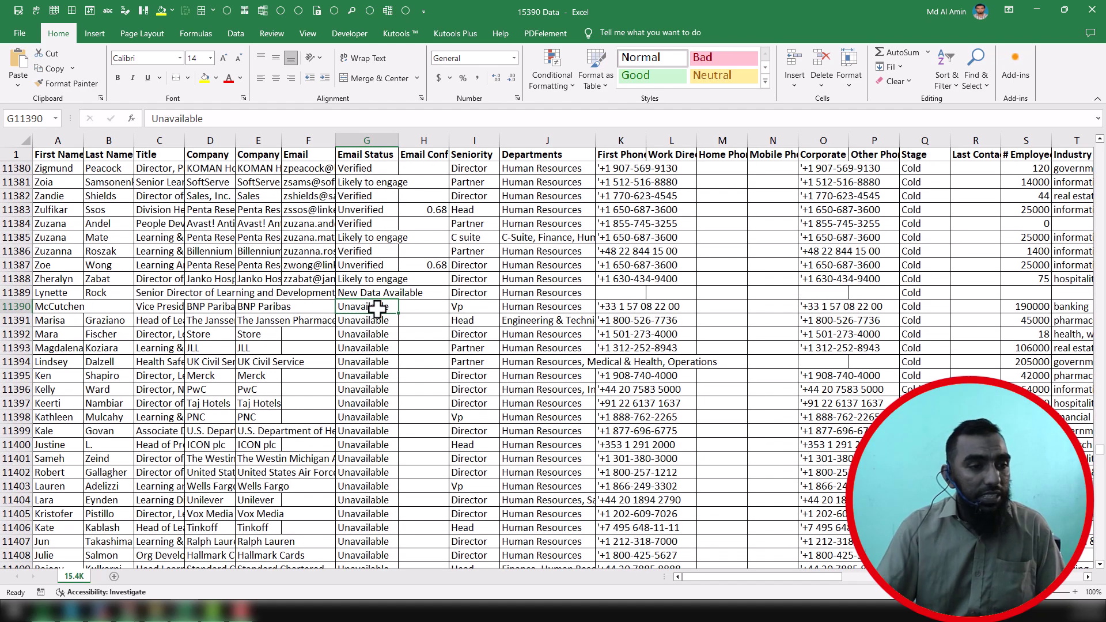
{"action": "key", "text": "ctrl+shift+Down"}
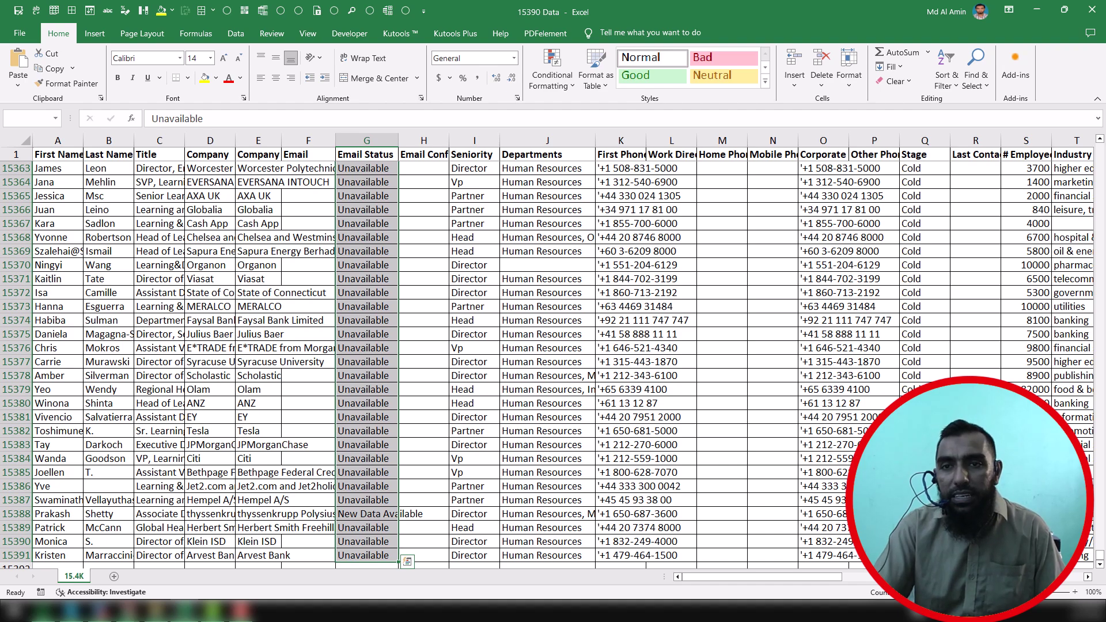
{"action": "left_click", "coordinate": [373, 348]}
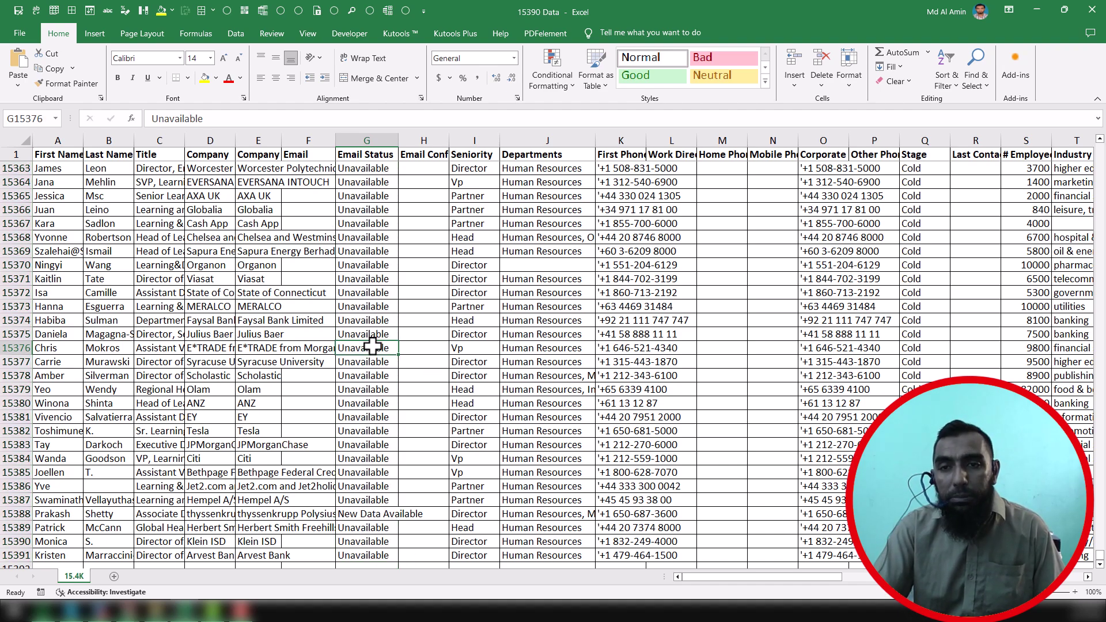
{"action": "key", "text": "ctrl+Home"}
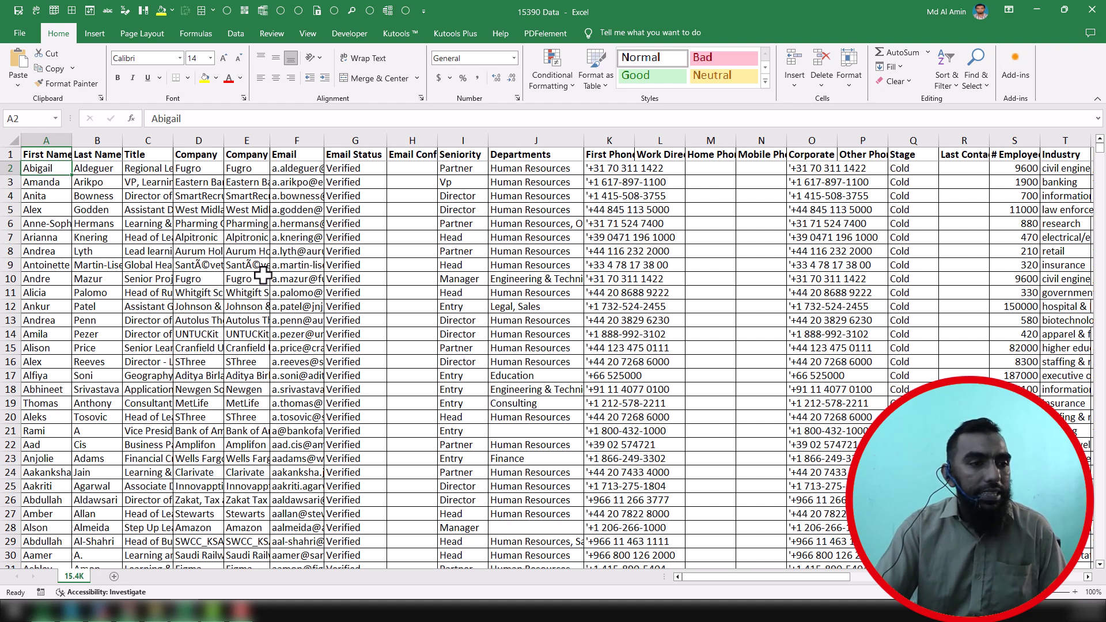
Step: Minimize the workbook and return to the People - Apollo search in Chrome
{"action": "left_click", "coordinate": [247, 267]}
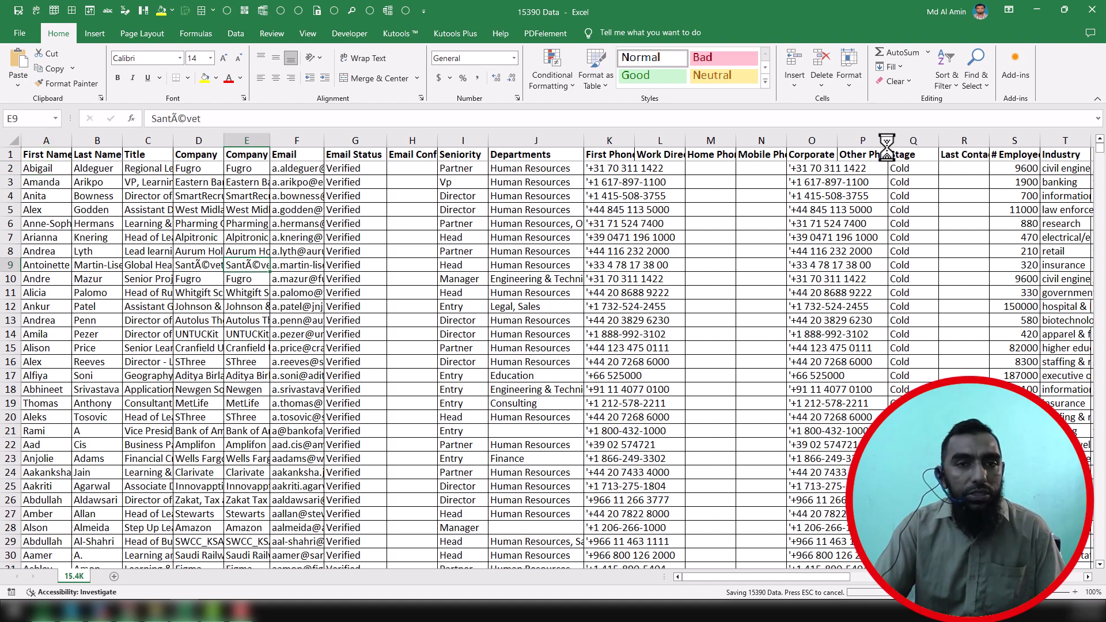
{"action": "left_click", "coordinate": [1042, 8]}
{"action": "left_click", "coordinate": [431, 12]}
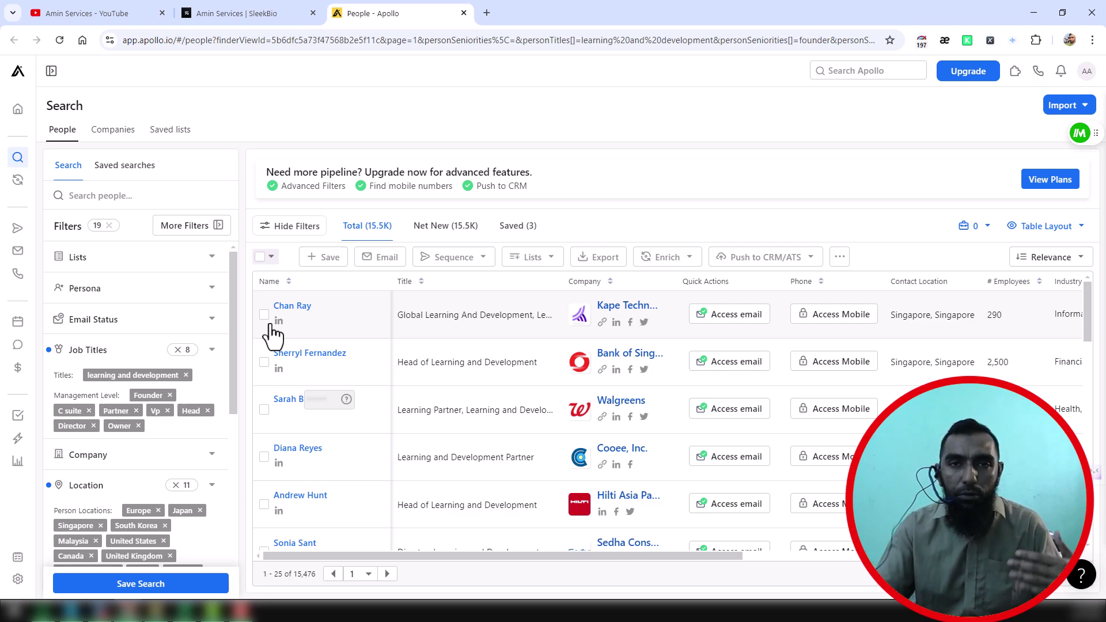
Step: Filter Email Status to Likely to engage, Verified and Unverified, then collapse the section
{"action": "left_click", "coordinate": [212, 322]}
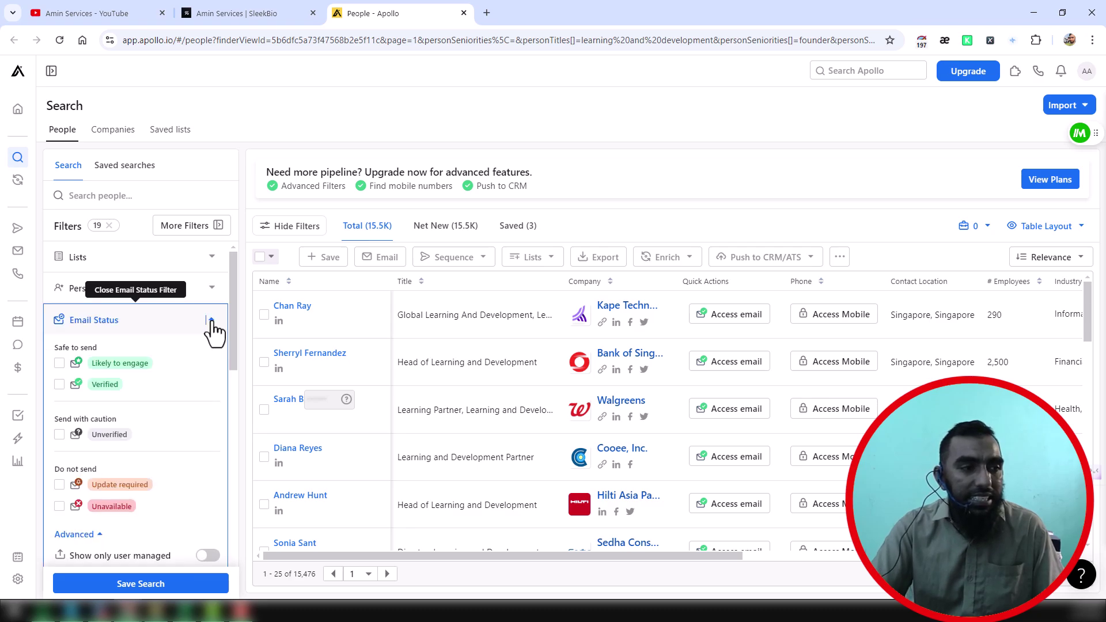
{"action": "left_click", "coordinate": [60, 363]}
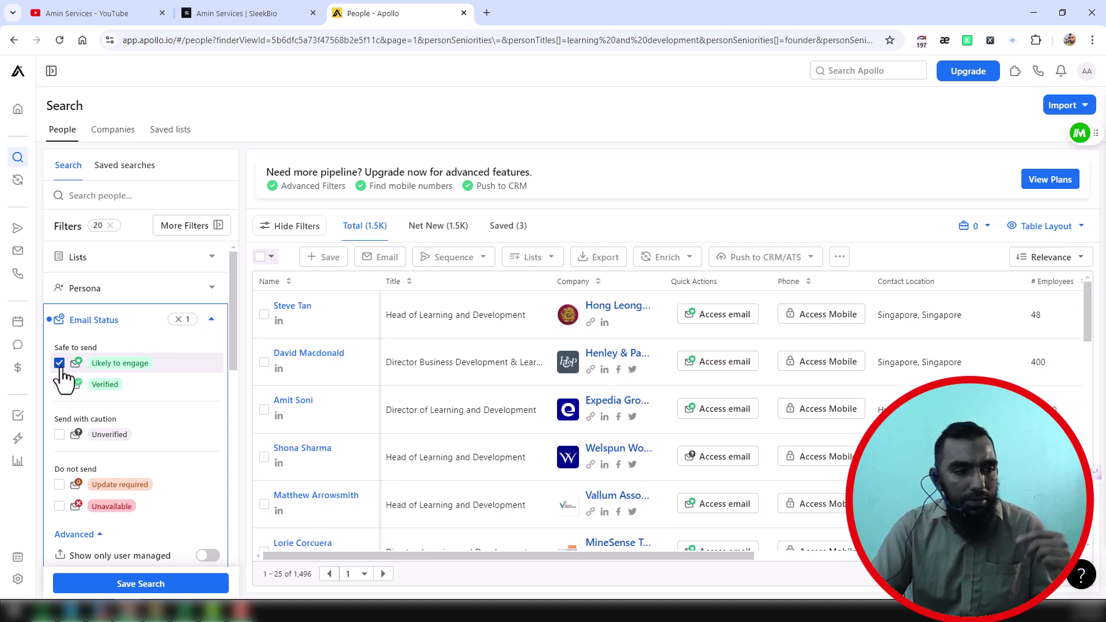
{"action": "mouse_move", "coordinate": [116, 375]}
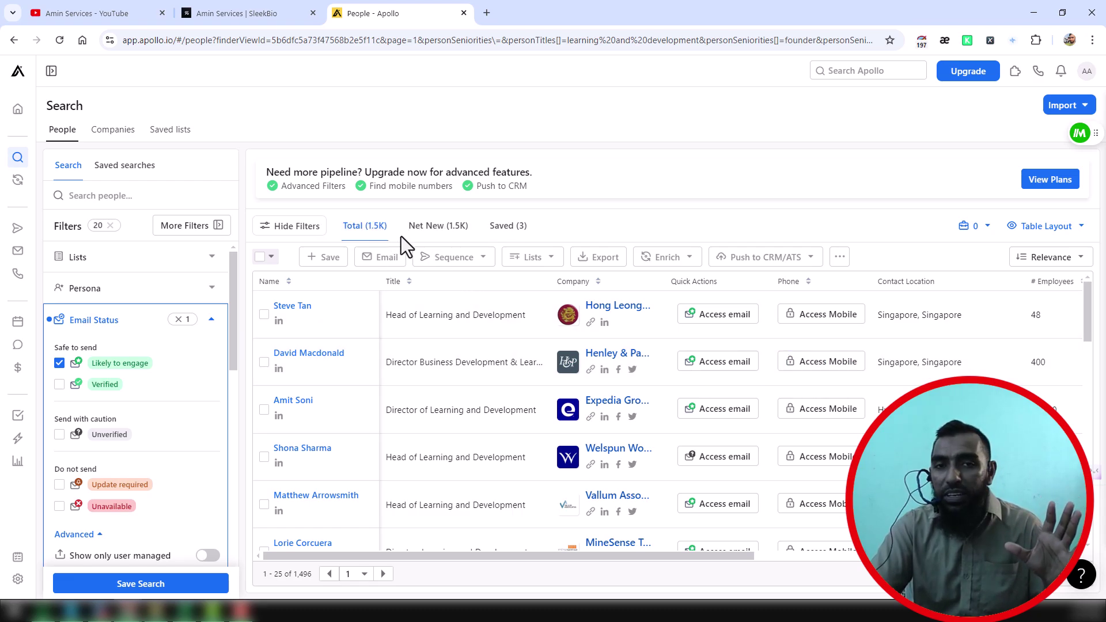
{"action": "left_click", "coordinate": [60, 385]}
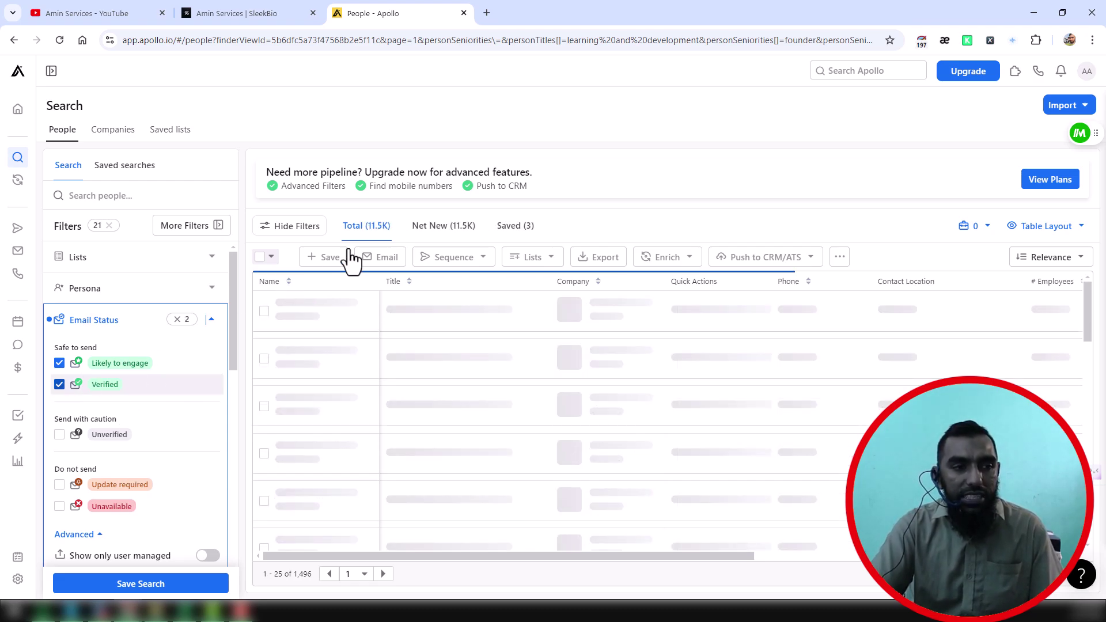
{"action": "left_click", "coordinate": [60, 436]}
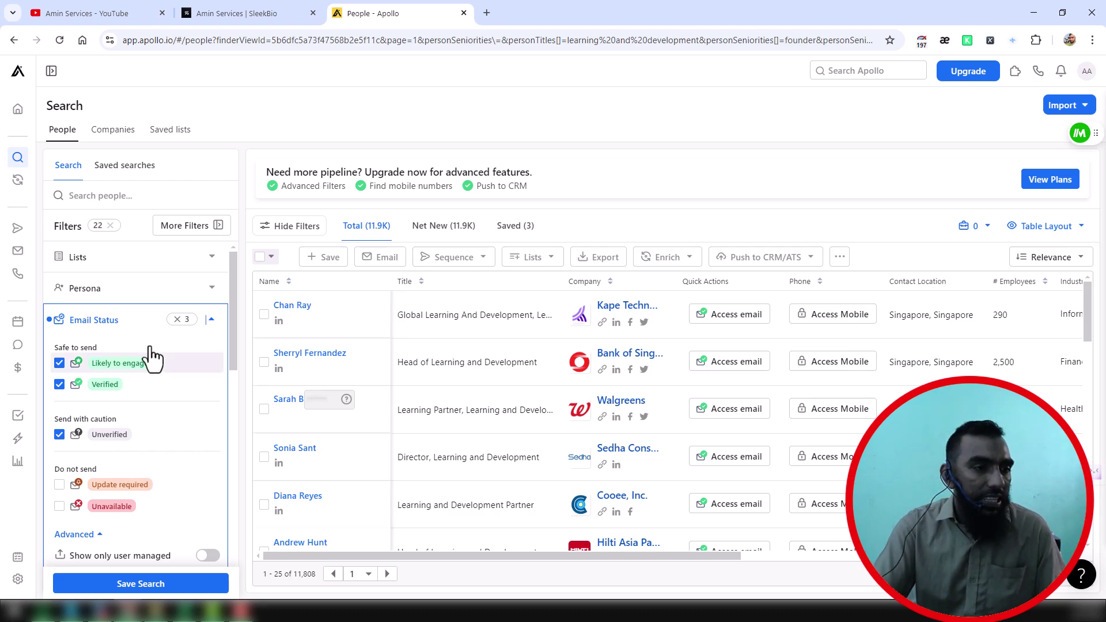
{"action": "left_click", "coordinate": [211, 320]}
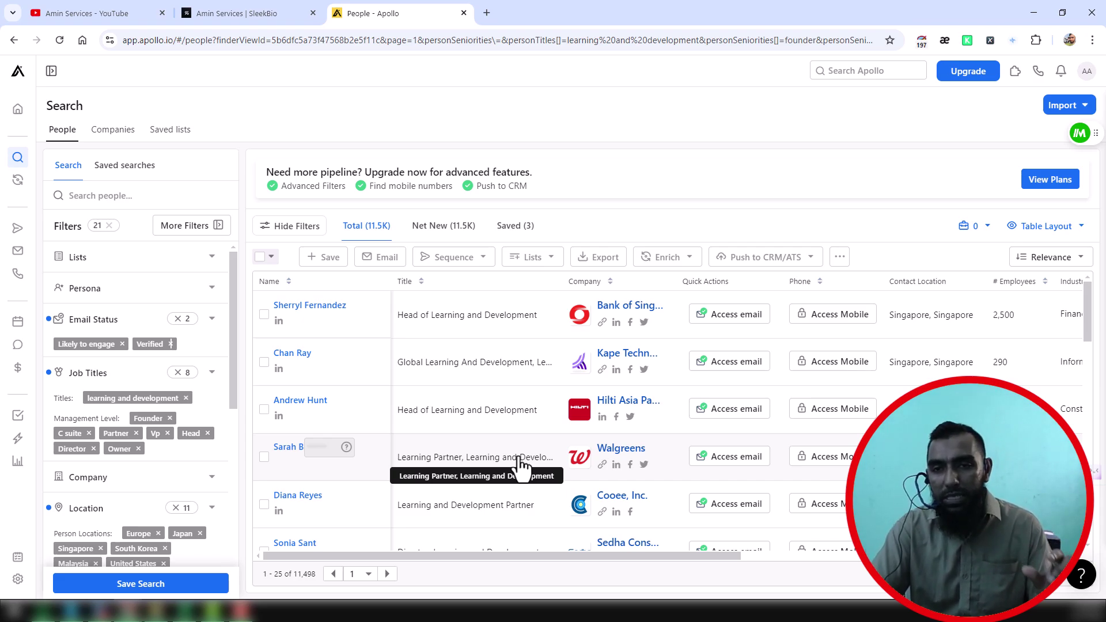
Step: Switch to the Amin Services SleekBio tab
{"action": "left_click", "coordinate": [260, 11]}
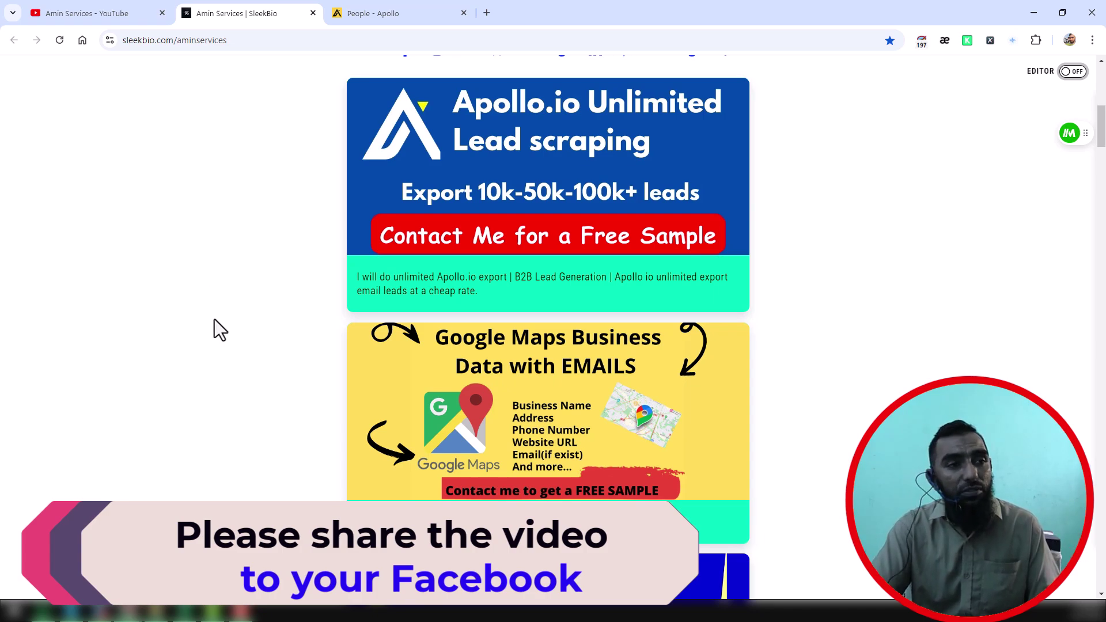
Step: Return to the People - Apollo tab showing the 11.5K filtered contacts
{"action": "left_click", "coordinate": [383, 12]}
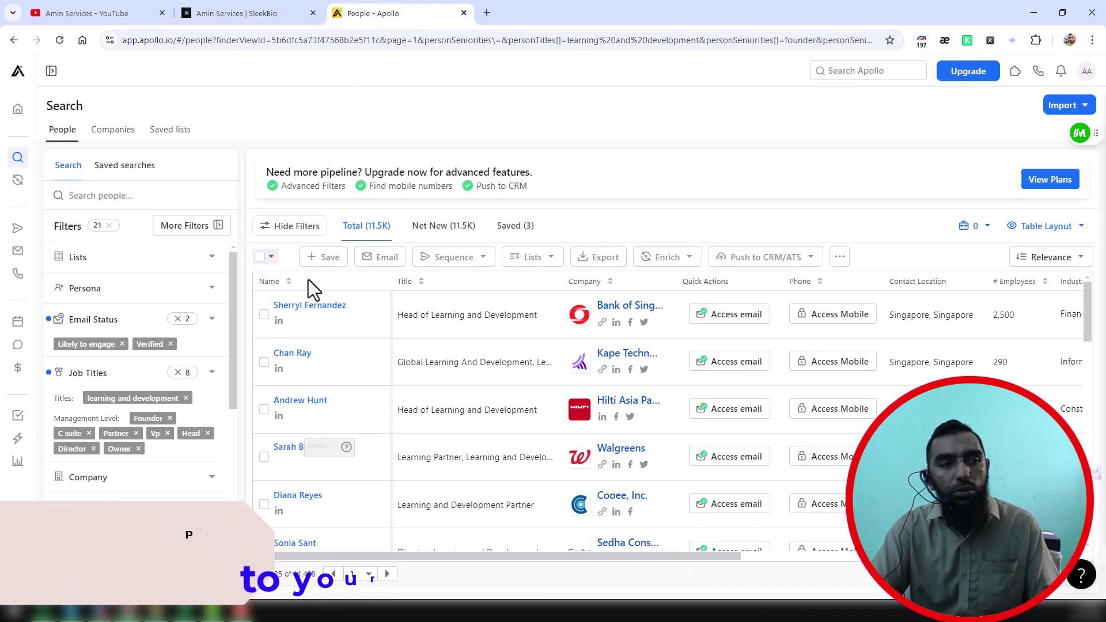